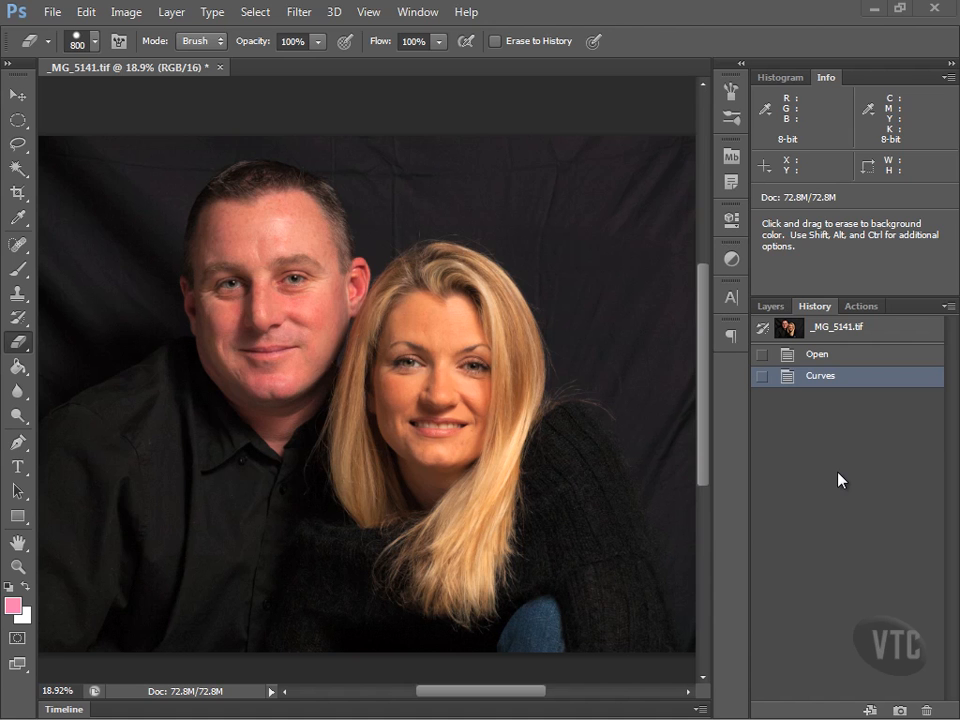
- Try a Hue/Saturation adjustment on the whole photo, nudging the Master saturation to -1
left_click(126, 12)
mouse_move(142, 60)
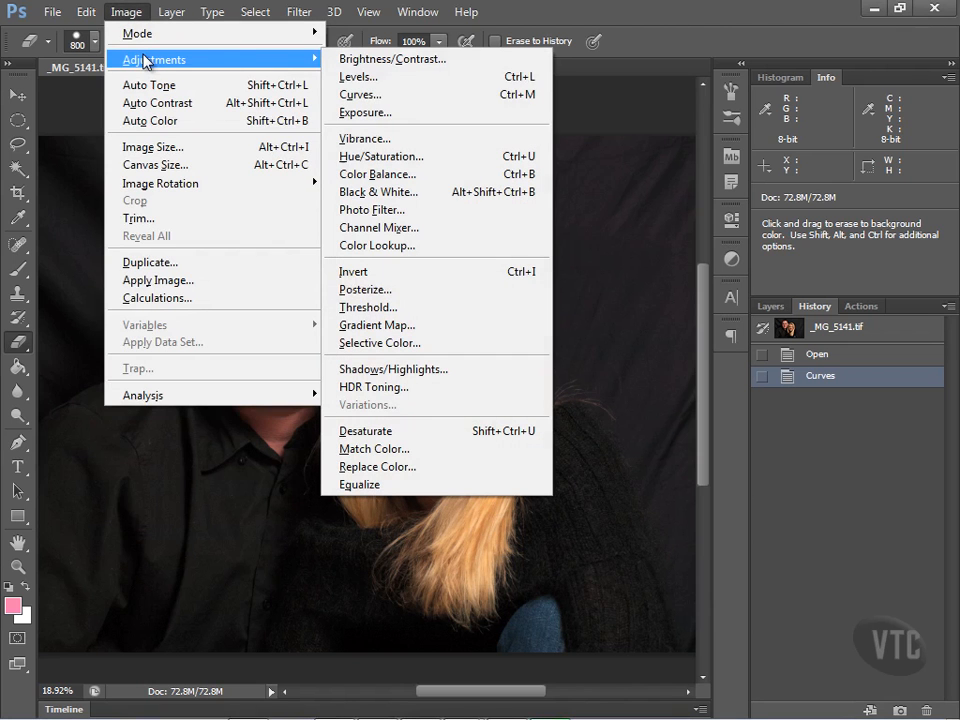
left_click(410, 162)
left_click_drag(678, 140, 700, 46)
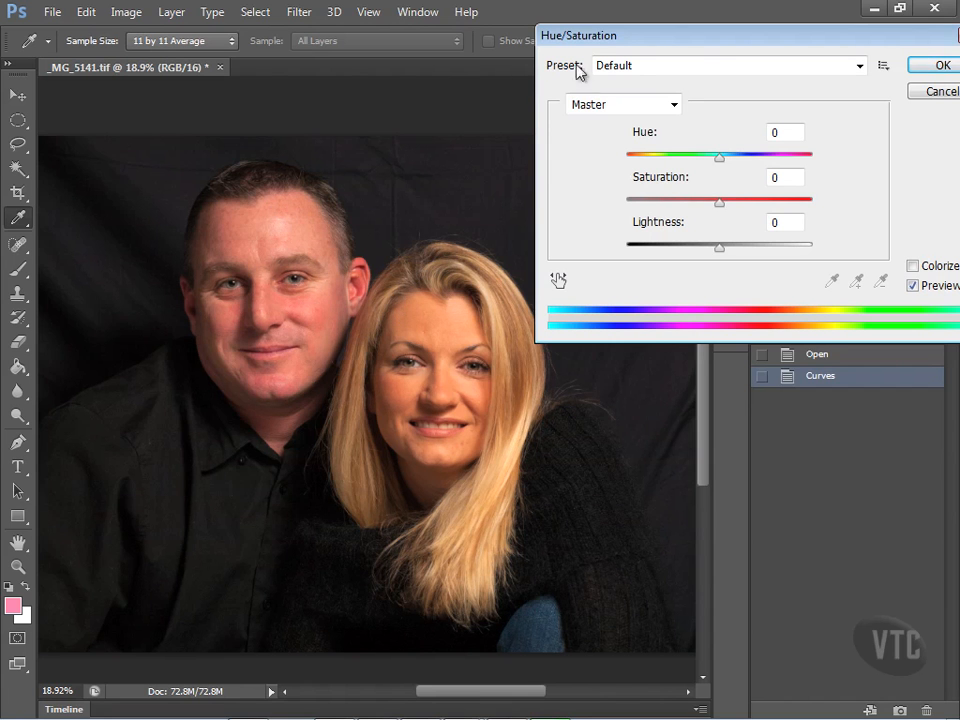
left_click_drag(664, 32, 655, 25)
mouse_move(712, 193)
left_mouse_down()
mouse_move(739, 206)
mouse_move(682, 203)
mouse_move(713, 205)
left_mouse_up()
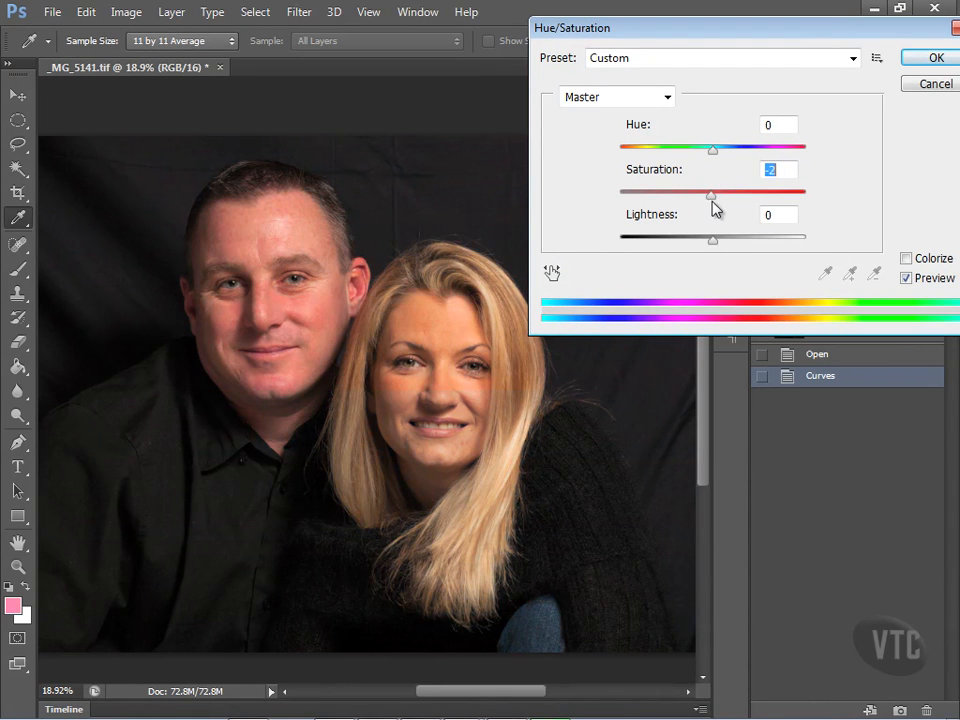
- Limit the Hue/Saturation adjustment to the Reds range, keeping its saturation at 0
left_click(667, 98)
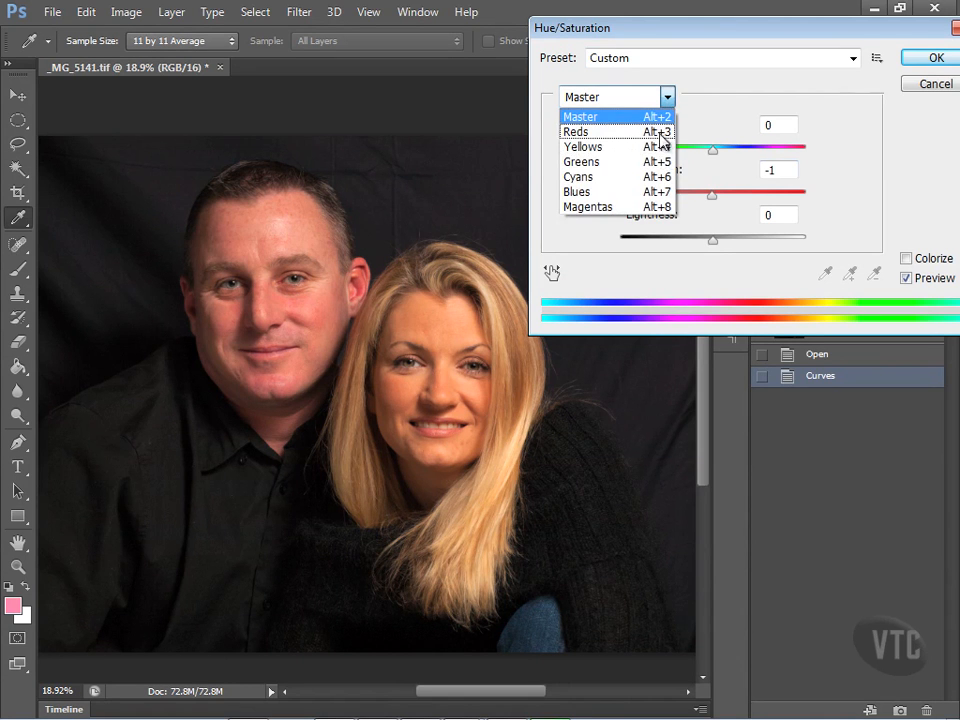
left_click(660, 133)
mouse_move(714, 194)
left_mouse_down()
mouse_move(746, 201)
mouse_move(693, 197)
mouse_move(712, 198)
left_mouse_up()
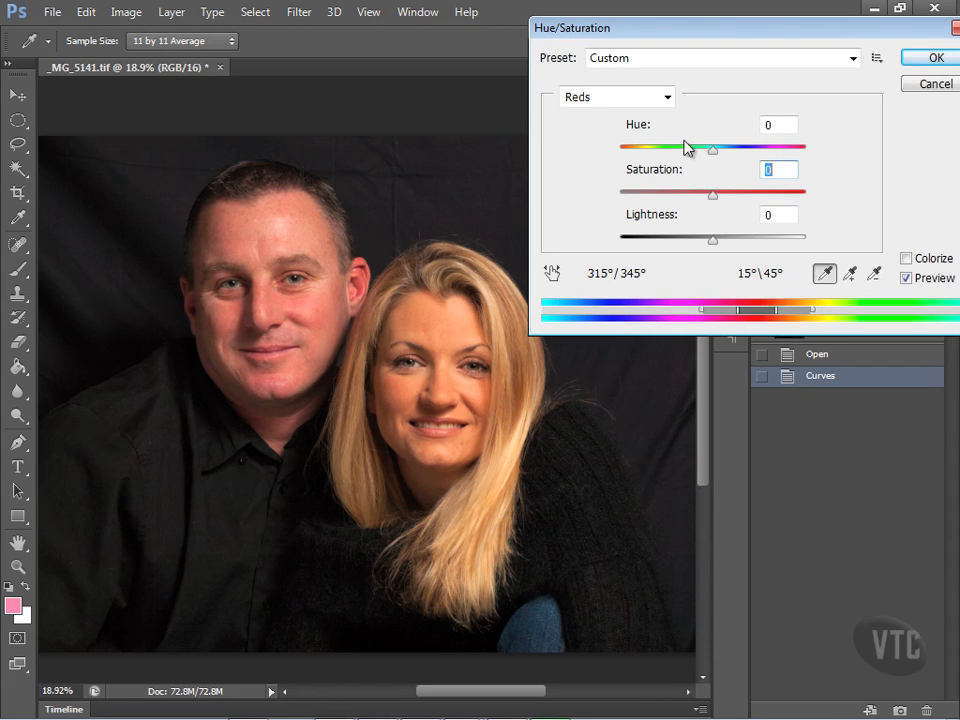
left_click(668, 98)
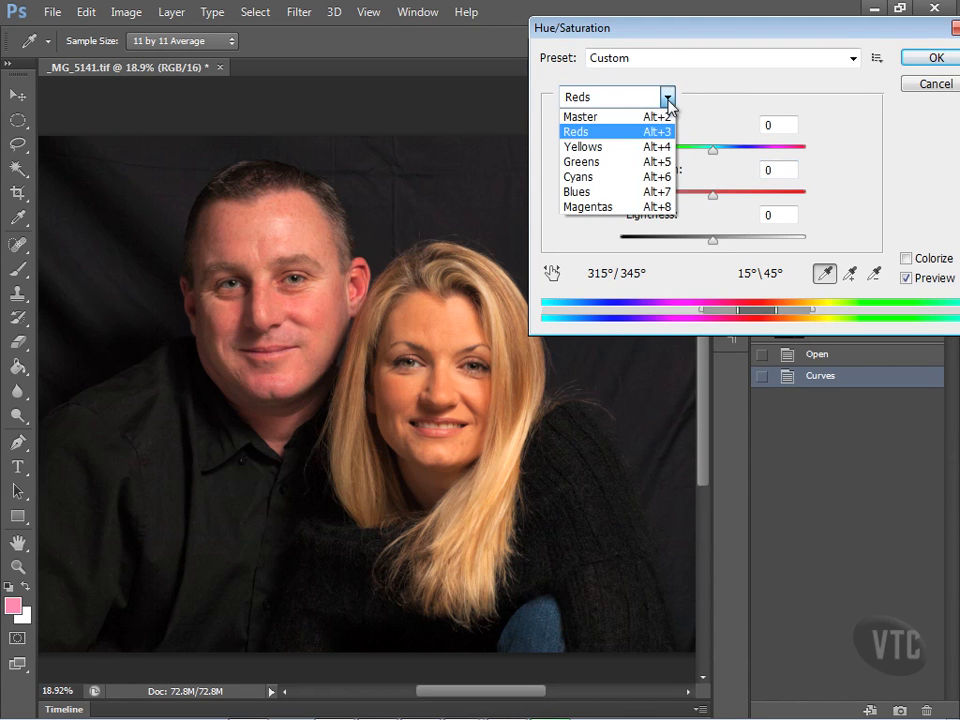
left_click(668, 100)
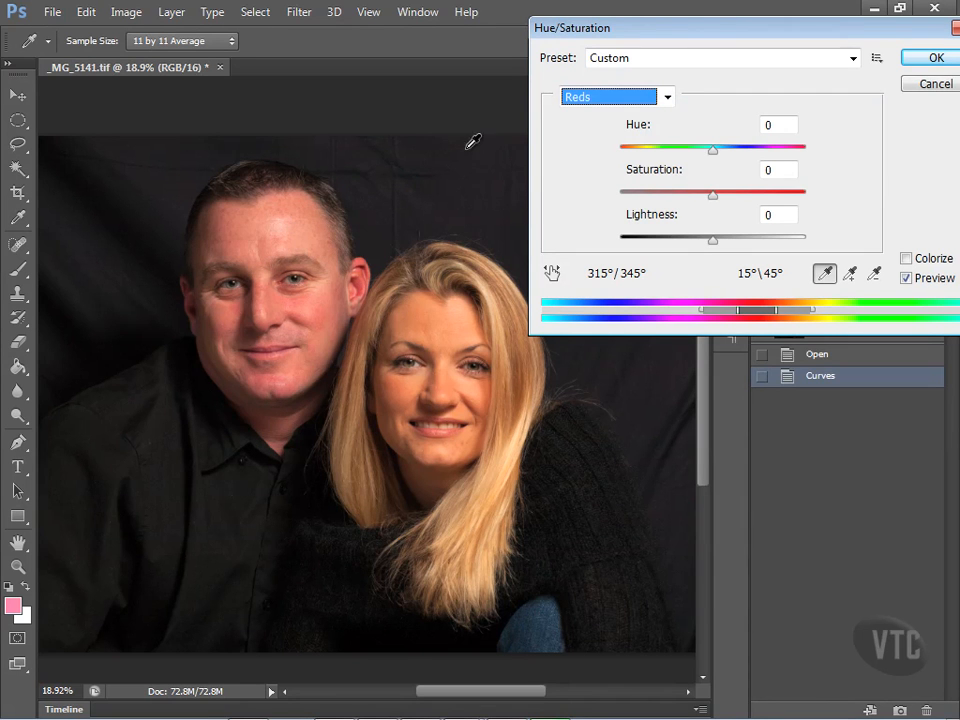
left_click(667, 97)
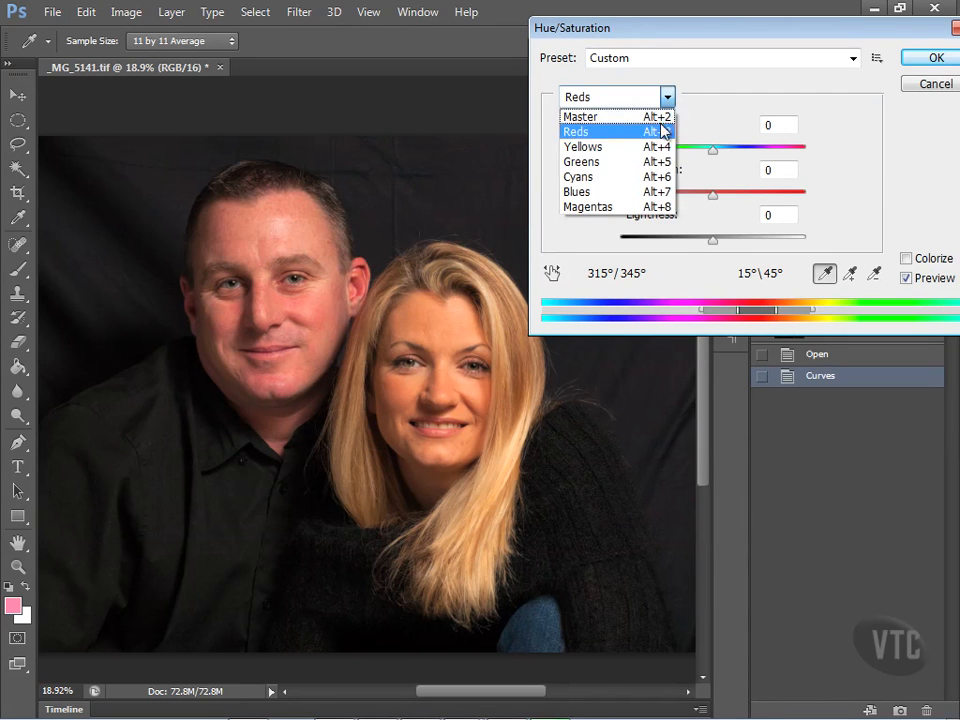
left_click(659, 134)
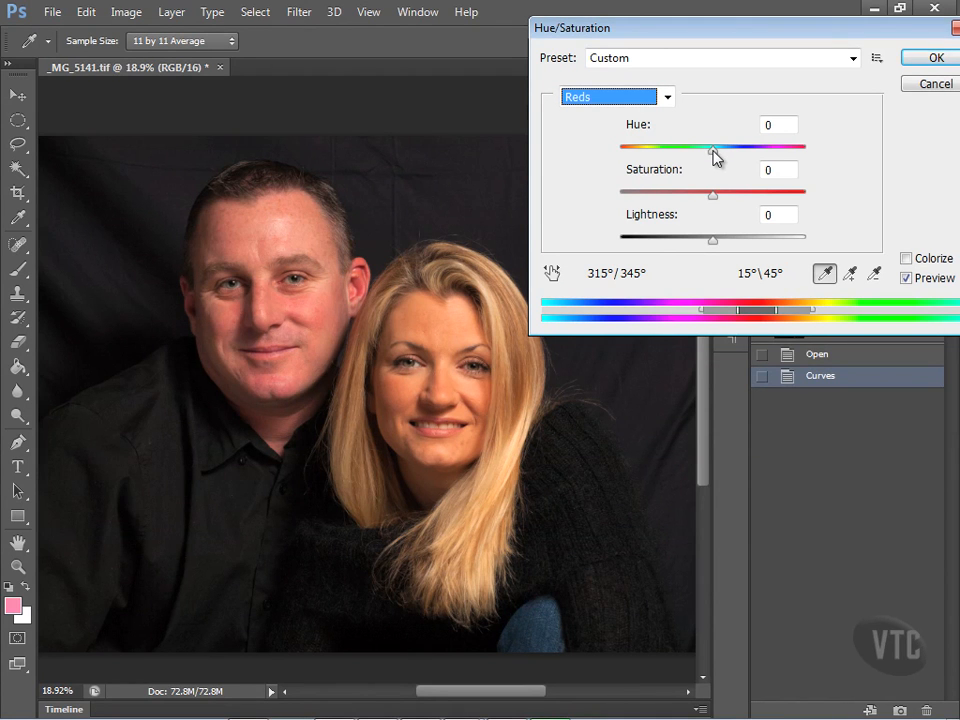
- Try a Reds hue of -180 with the affected range set to 330°/347° and 17°\28°, and discard the adjustment
left_click_drag(715, 155, 618, 155)
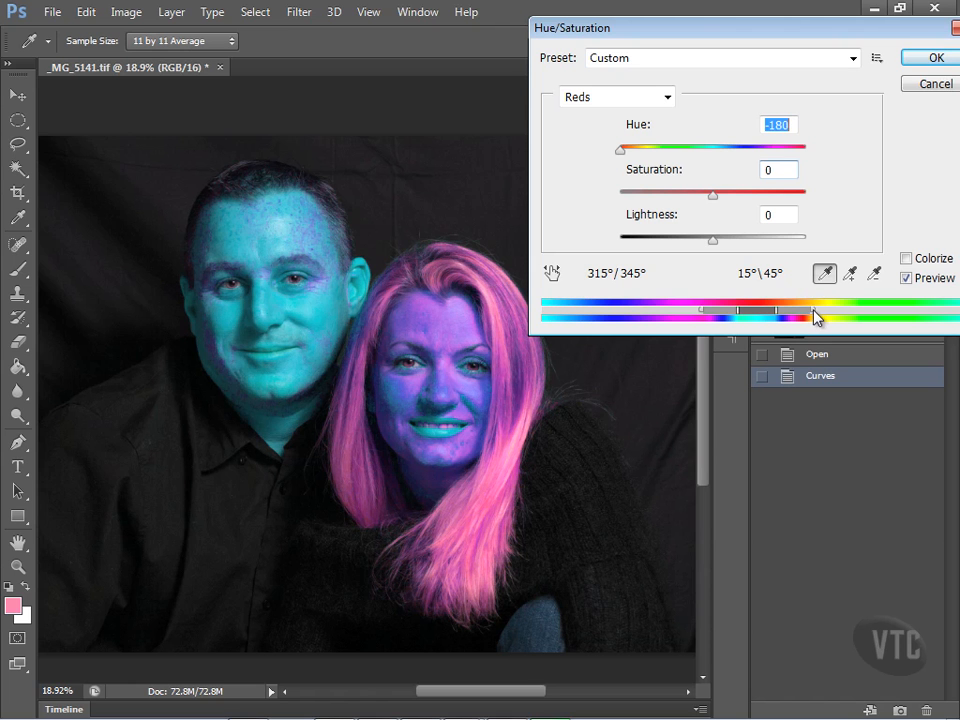
left_click_drag(800, 318, 783, 318)
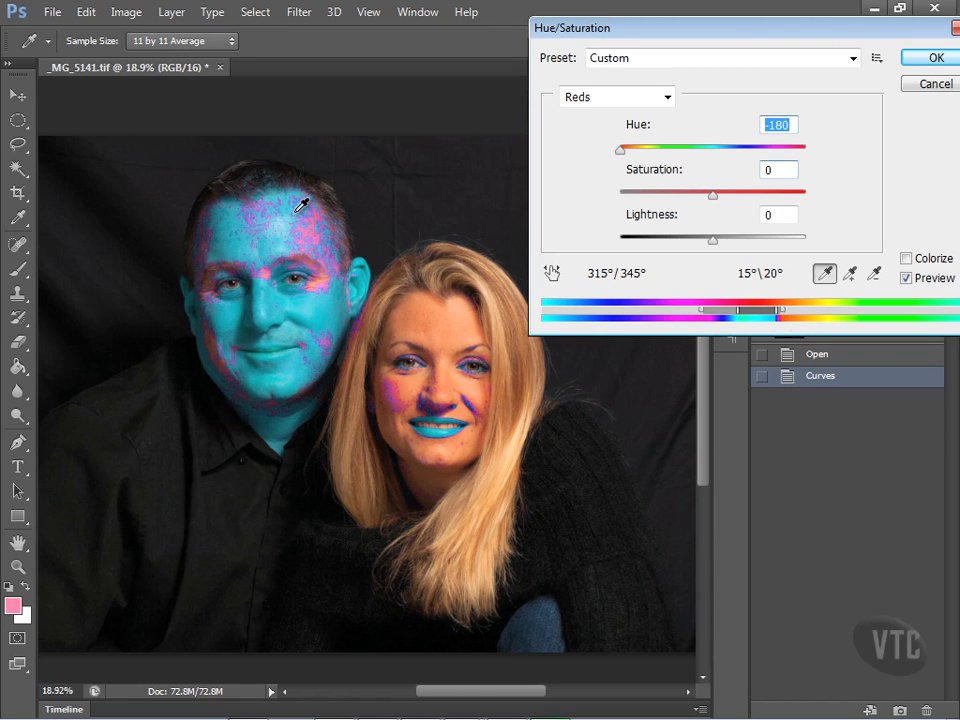
left_click_drag(740, 316, 779, 316)
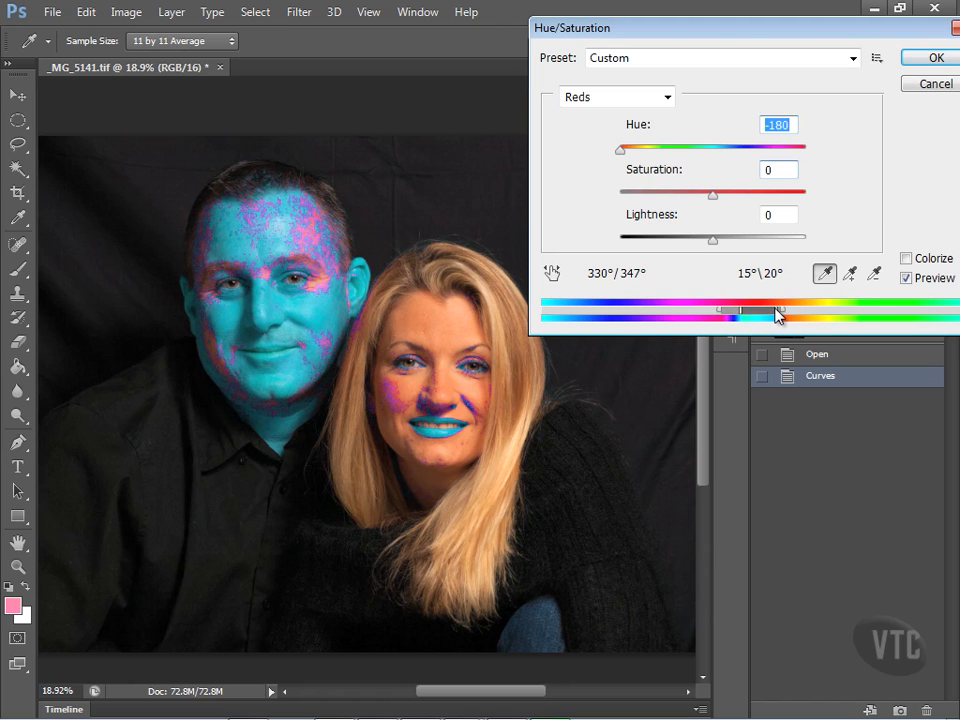
mouse_move(778, 316)
left_mouse_down()
mouse_move(790, 316)
mouse_move(781, 316)
left_mouse_up()
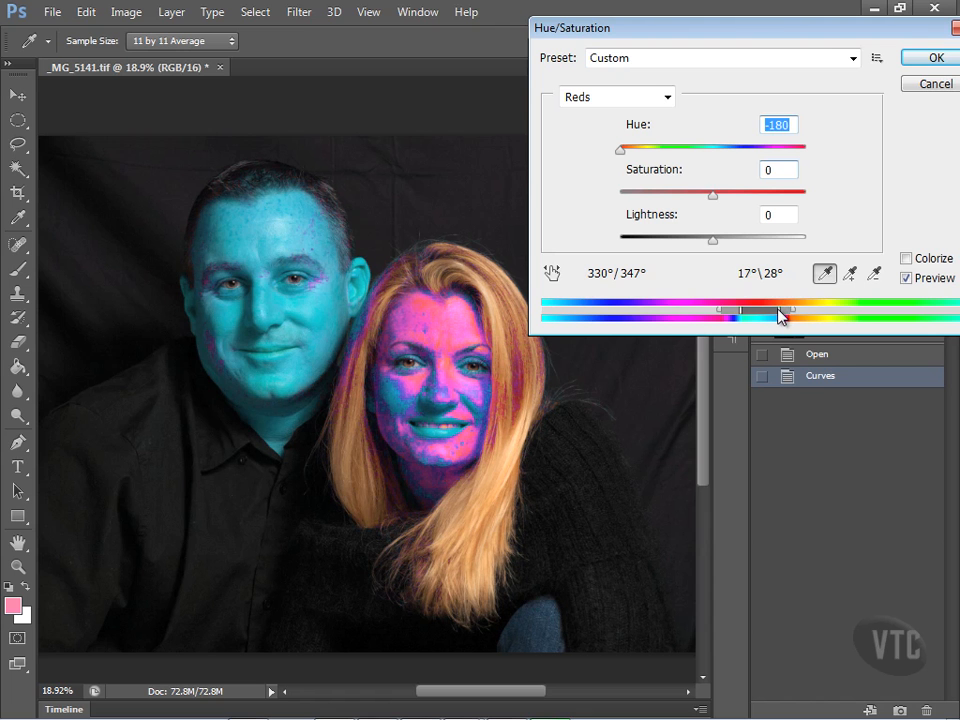
left_click(932, 85)
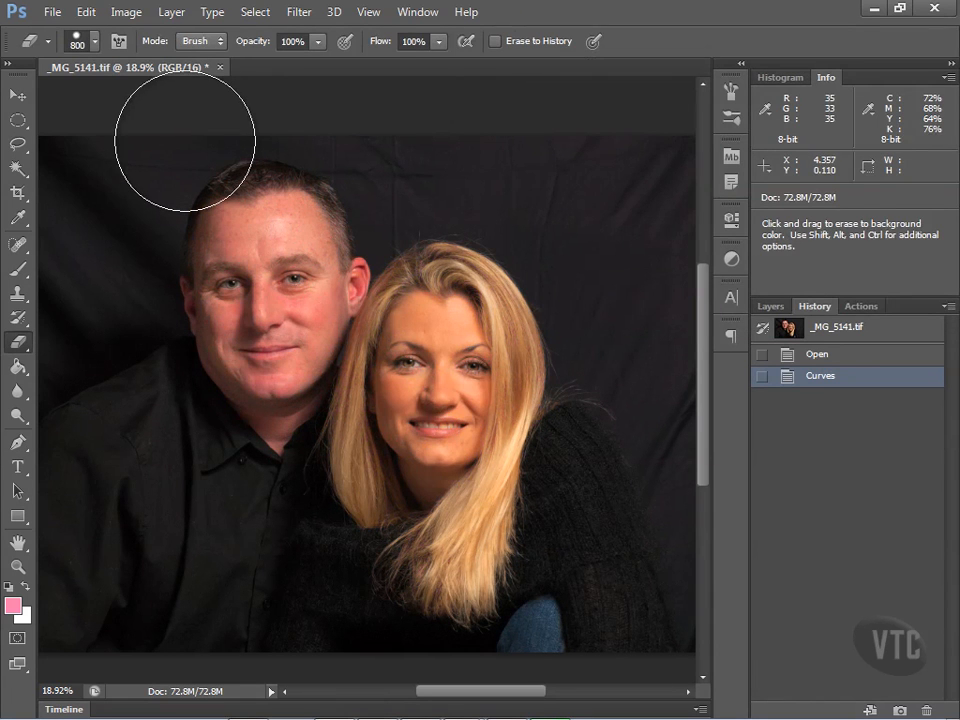
- Draw a freehand lasso selection around the man's head and start a Hue/Saturation adjustment limited to Reds
left_click(18, 143)
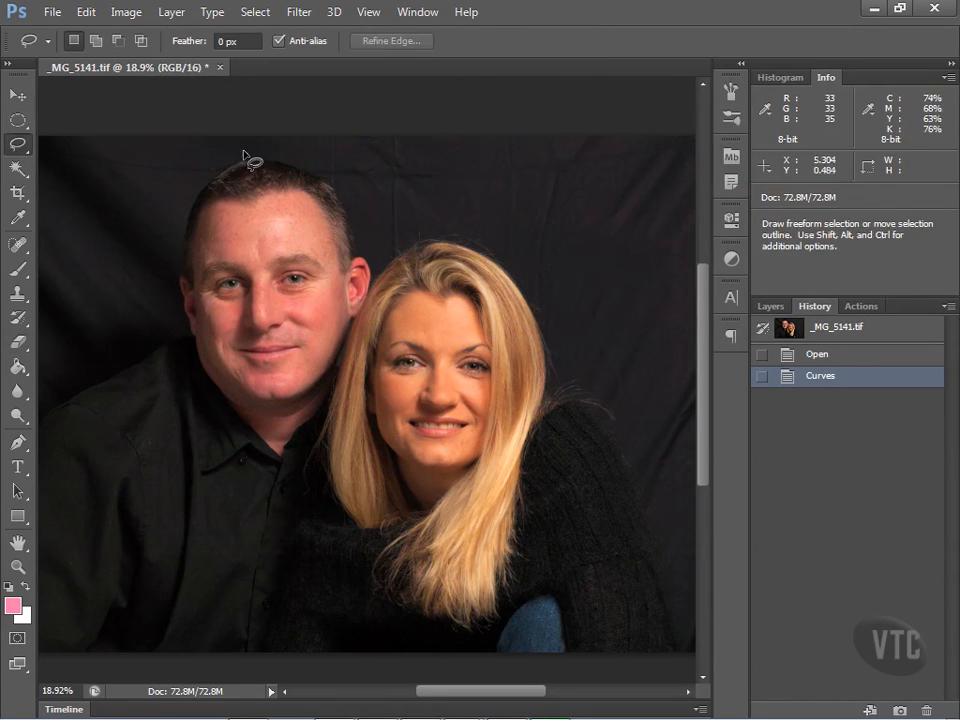
mouse_move(242, 147)
left_mouse_down()
mouse_move(161, 306)
mouse_move(178, 360)
mouse_move(228, 425)
mouse_move(270, 432)
mouse_move(300, 420)
mouse_move(345, 342)
mouse_move(369, 334)
mouse_move(376, 198)
mouse_move(272, 154)
mouse_move(236, 152)
left_mouse_up()
left_click(133, 13)
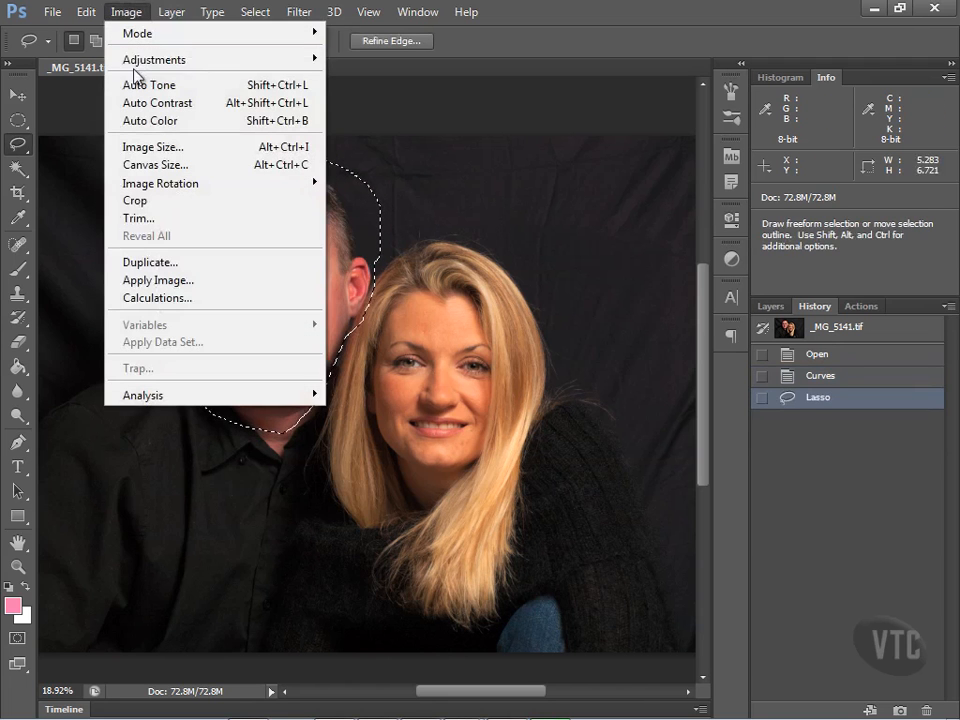
mouse_move(136, 66)
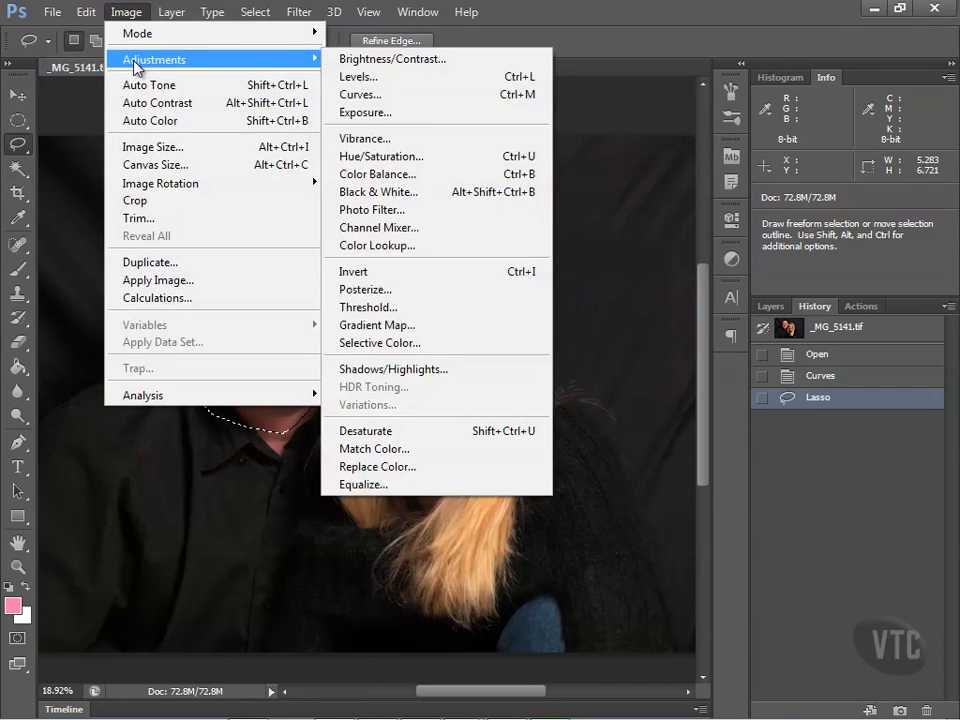
left_click(422, 156)
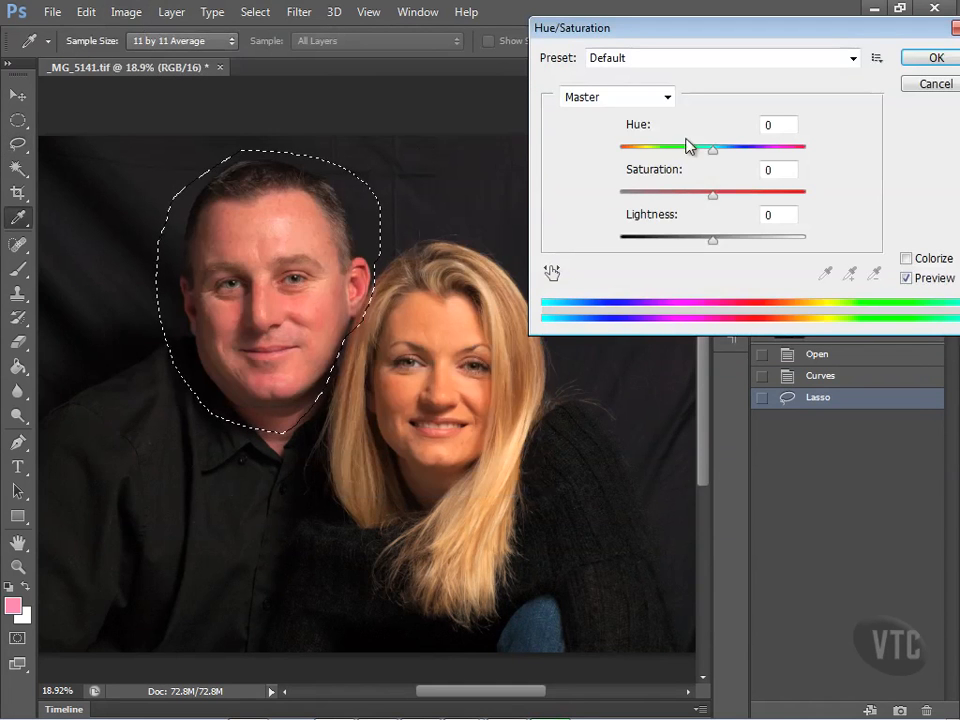
left_click(667, 97)
left_click(666, 129)
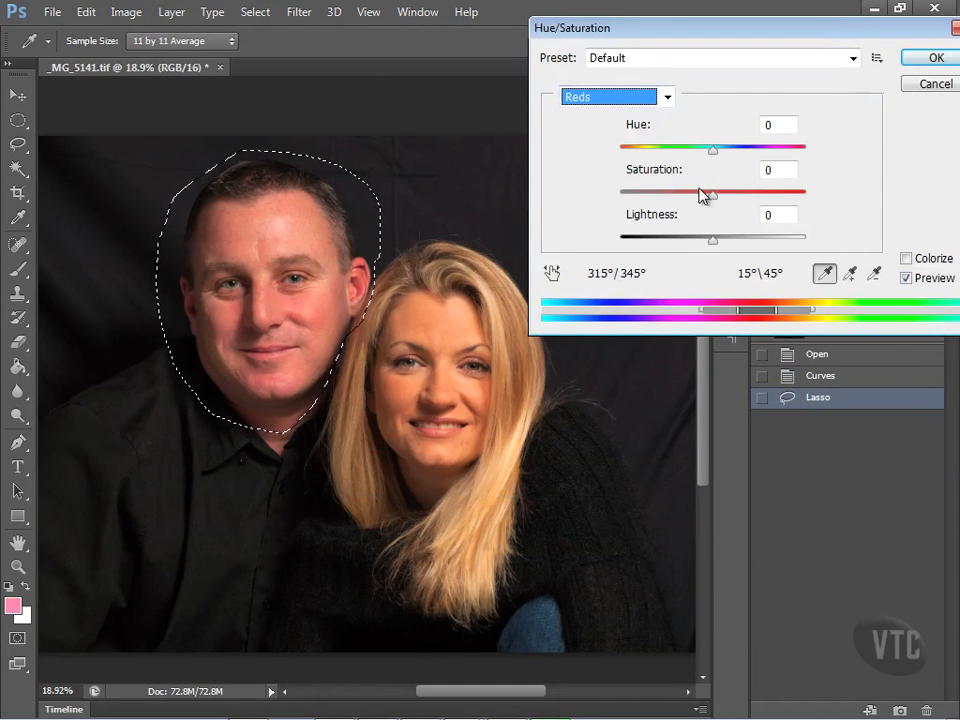
- Extend the Reds range to 28°\45° using a temporary hue of -180 as a preview, and reset the hue to 0
left_click_drag(718, 155, 561, 156)
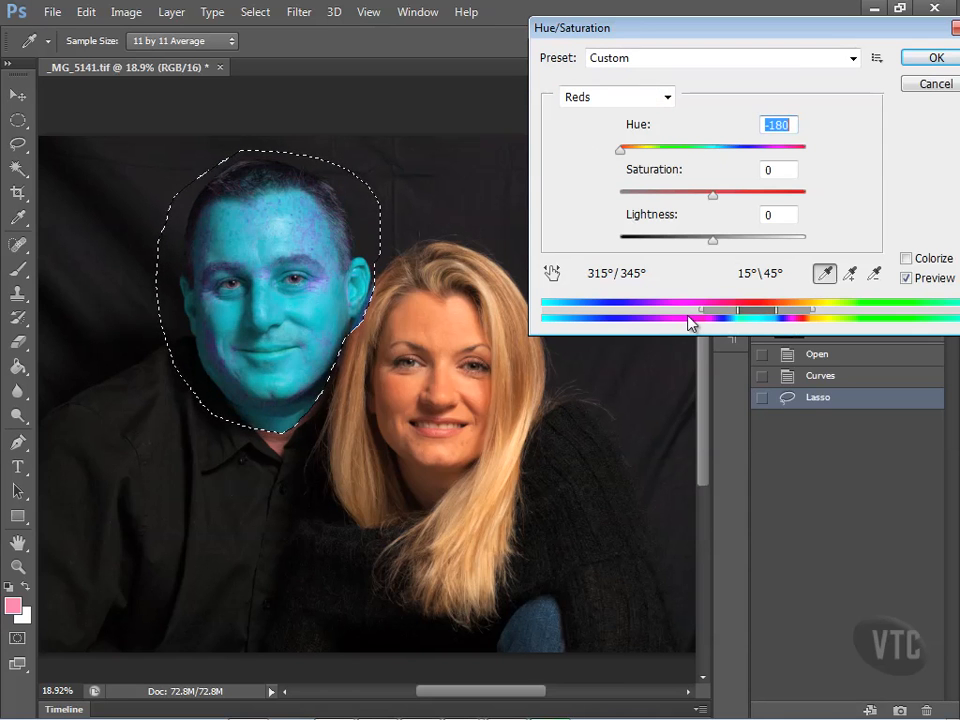
left_click_drag(776, 316, 795, 317)
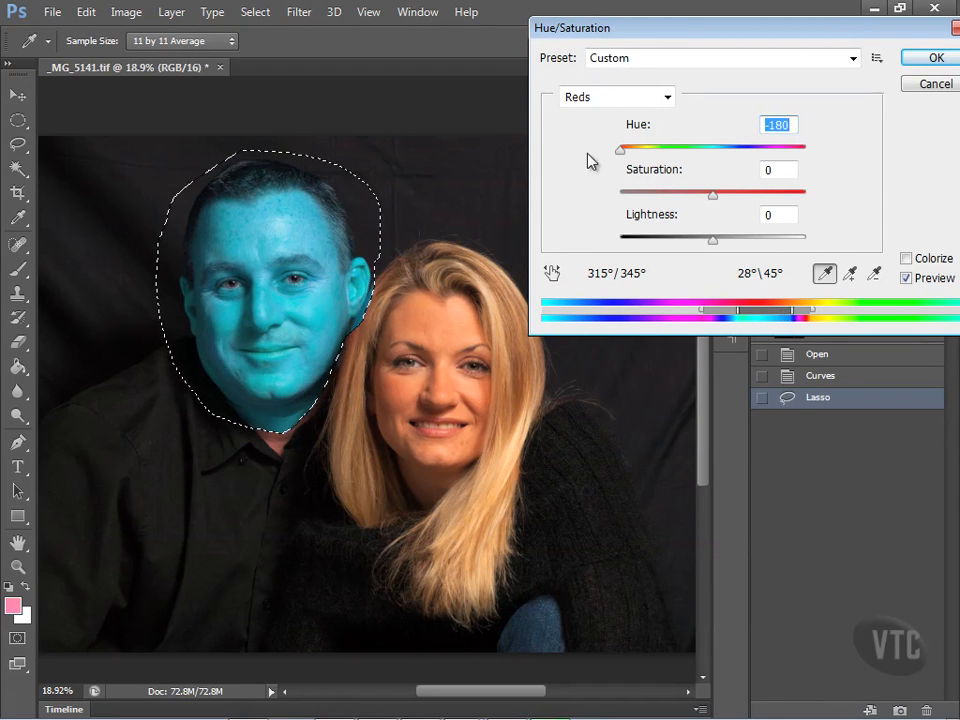
left_click_drag(620, 151, 716, 158)
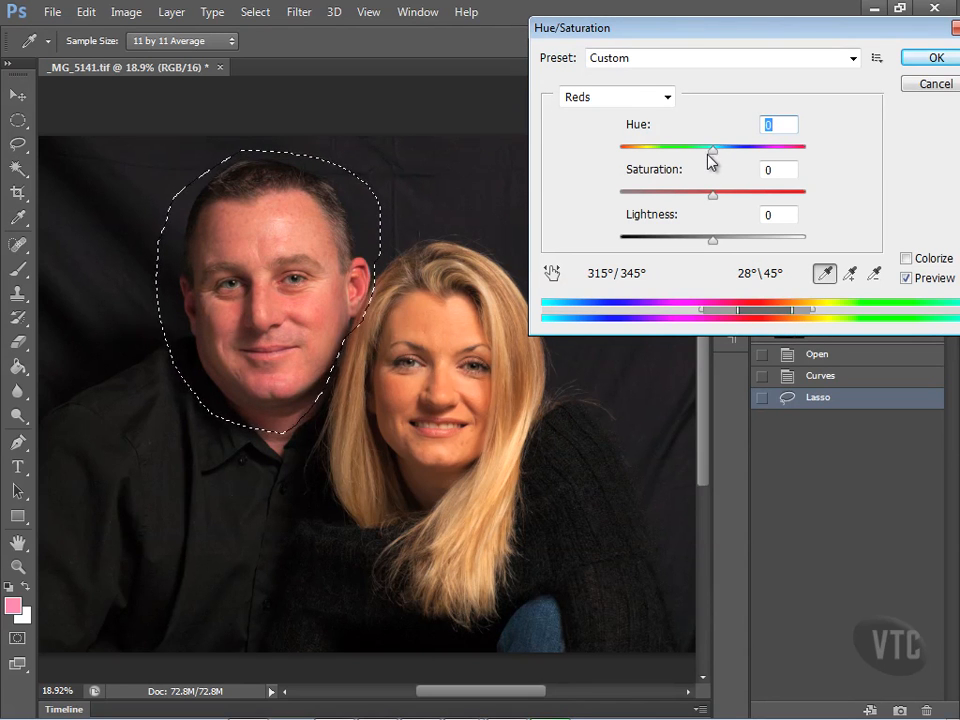
- Set the Reds hue to +6 and saturation to -14 for the selected head, and apply the adjustment
left_click_drag(714, 201, 692, 203)
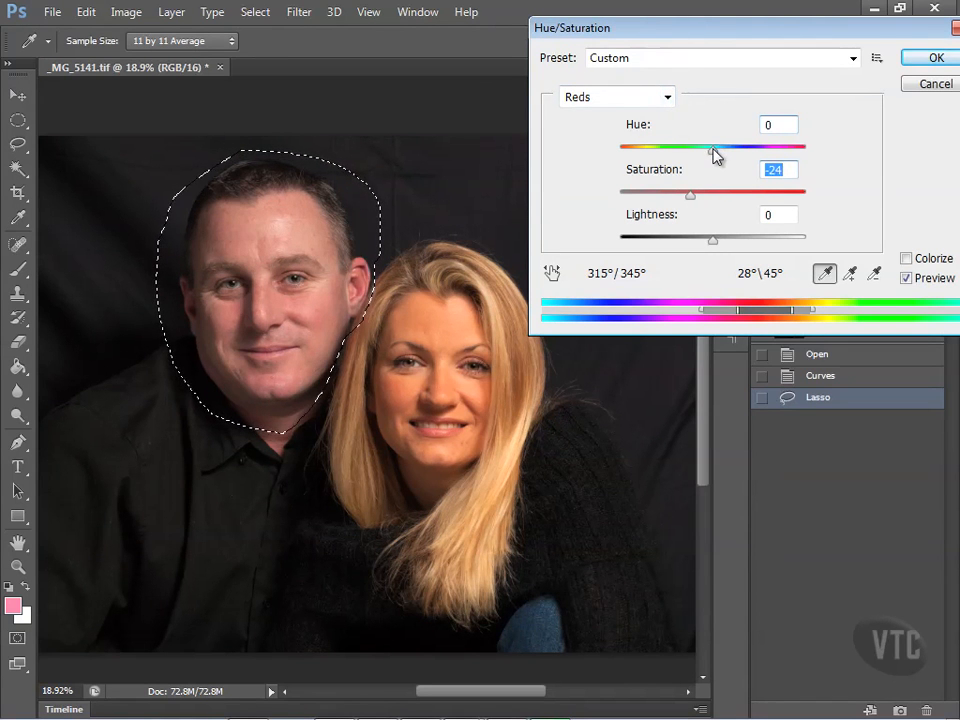
left_click_drag(714, 153, 720, 155)
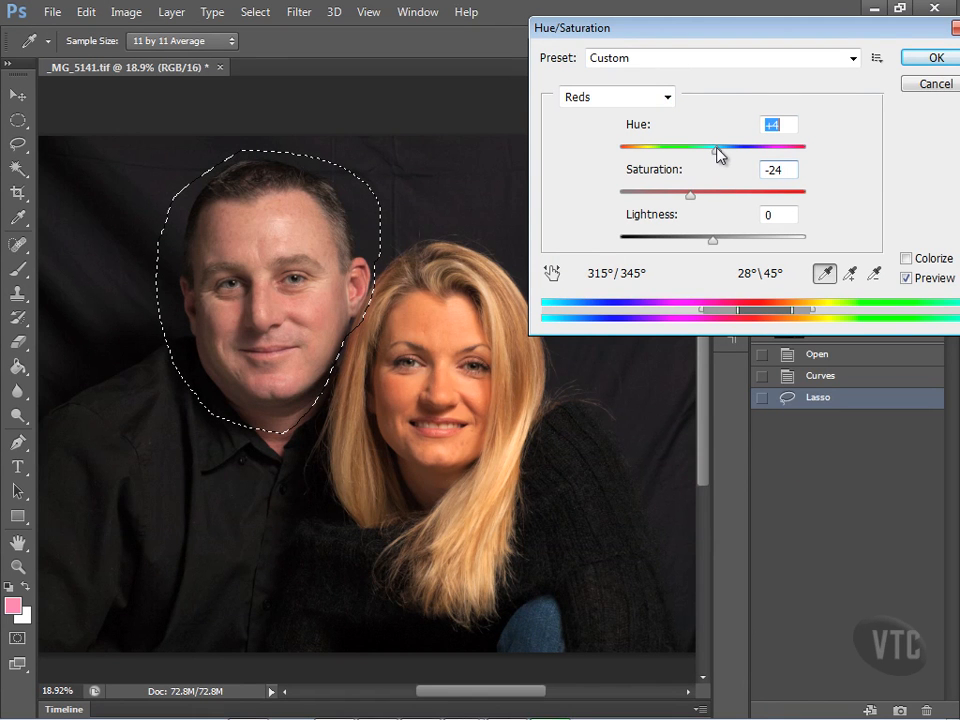
left_click_drag(718, 153, 722, 154)
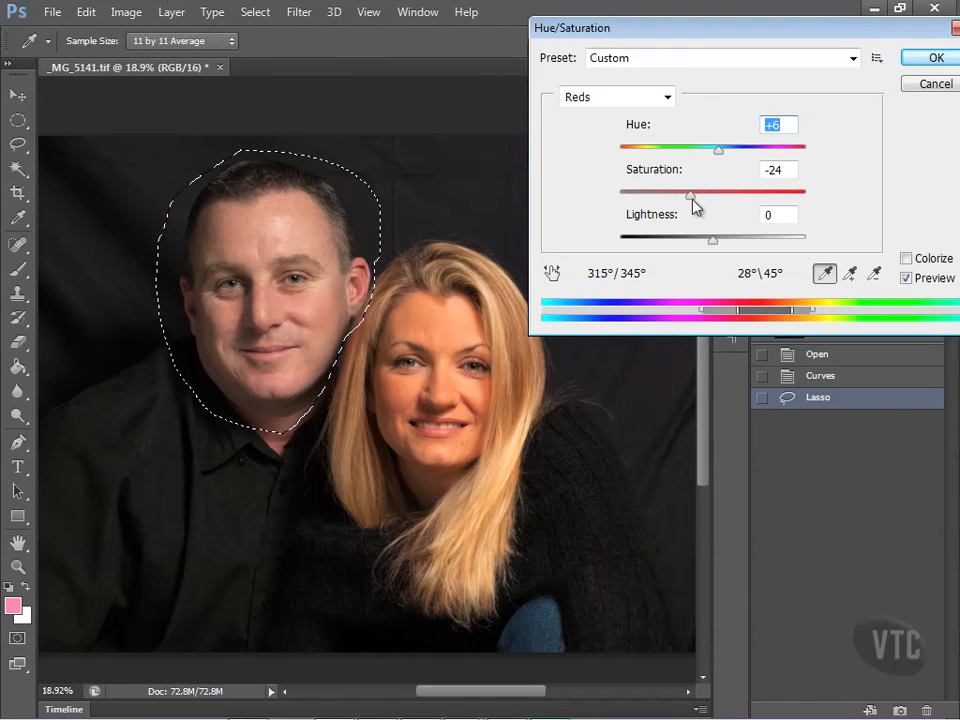
left_click_drag(693, 203, 702, 203)
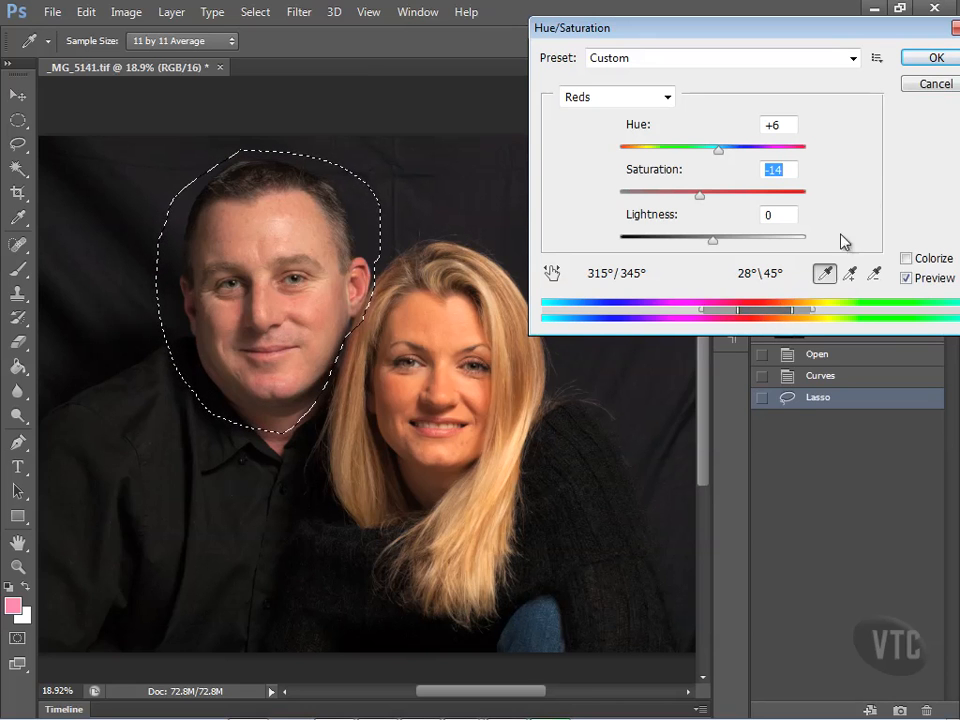
left_click(944, 60)
- Apply Color Balance to the selected head's midtones with cyan–red at +16 and a shift toward yellow, and deselect it
left_click(128, 13)
mouse_move(156, 62)
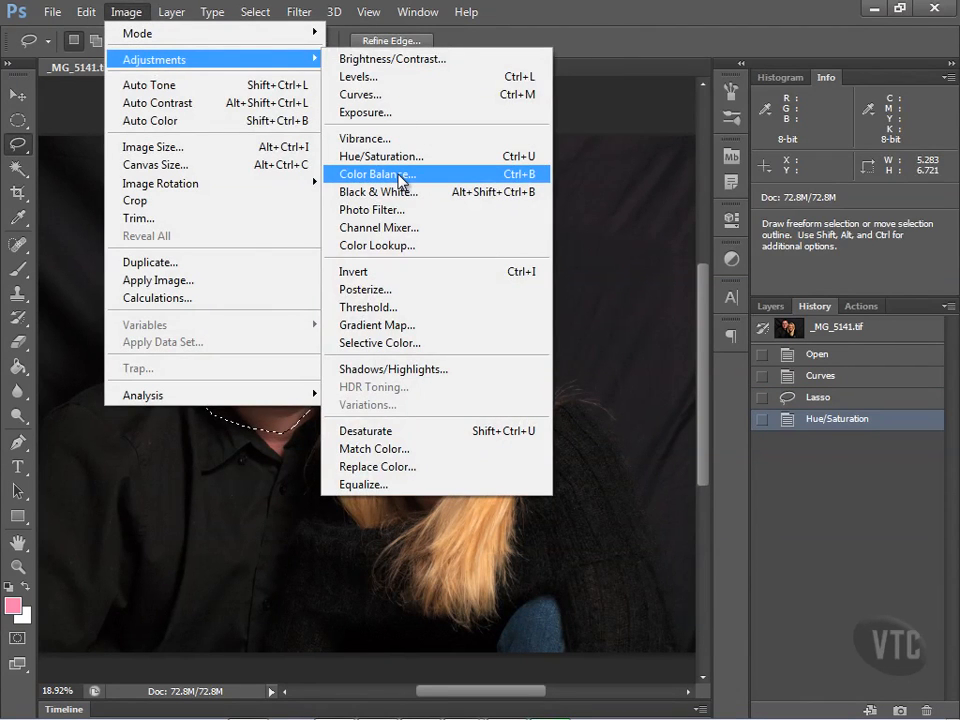
left_click(380, 174)
left_click_drag(655, 148, 634, 148)
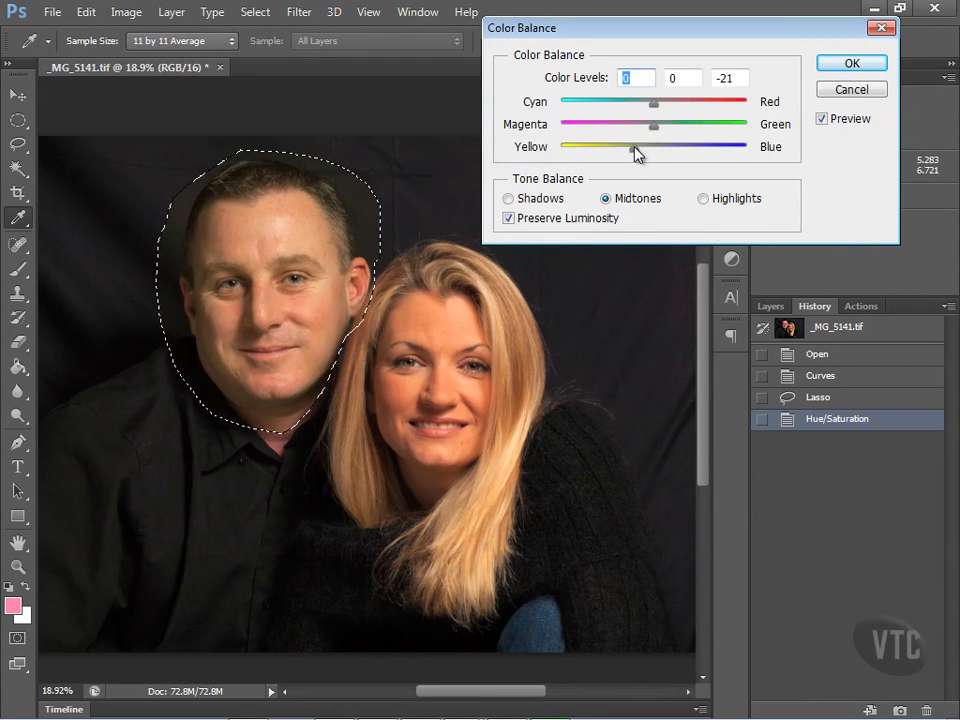
mouse_move(653, 103)
left_mouse_down()
mouse_move(677, 102)
mouse_move(668, 102)
left_mouse_up()
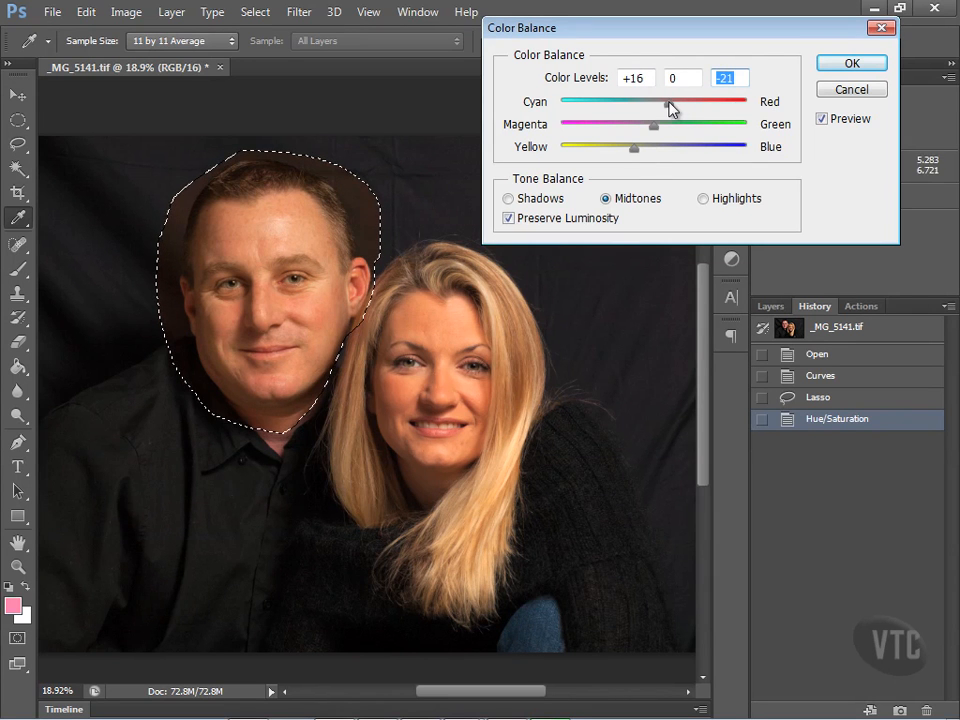
left_click_drag(639, 150, 639, 150)
left_click(853, 66)
left_click(255, 12)
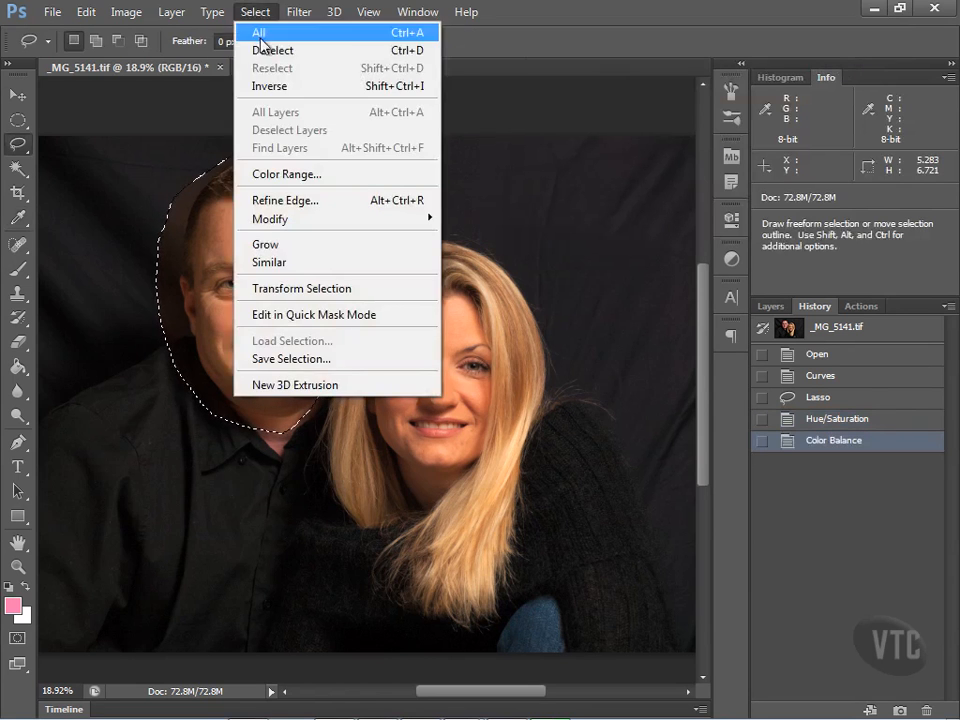
left_click(272, 50)
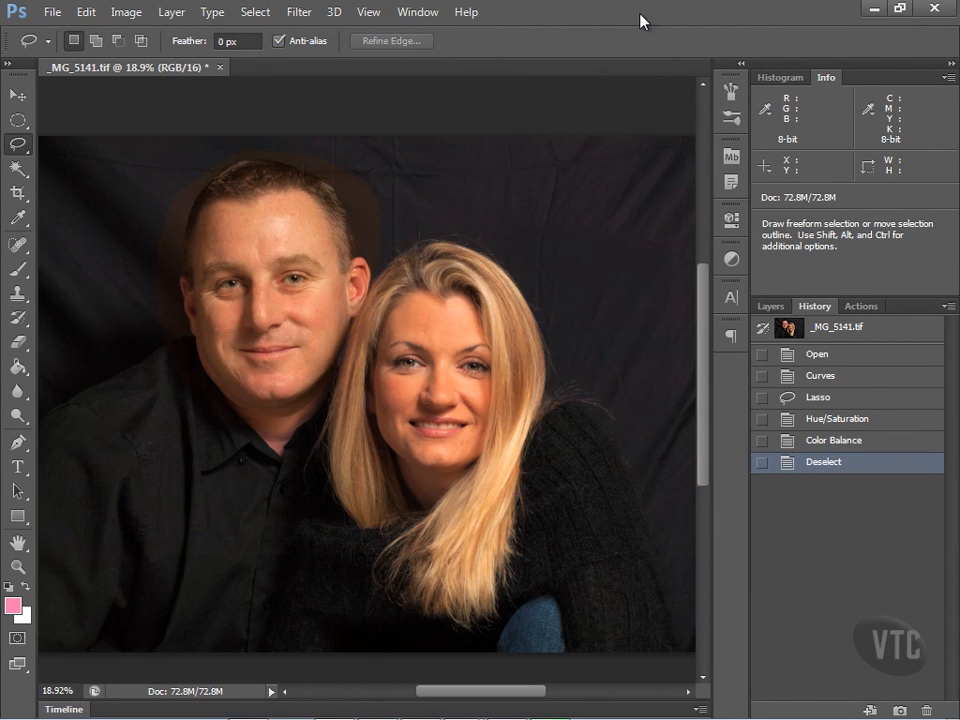